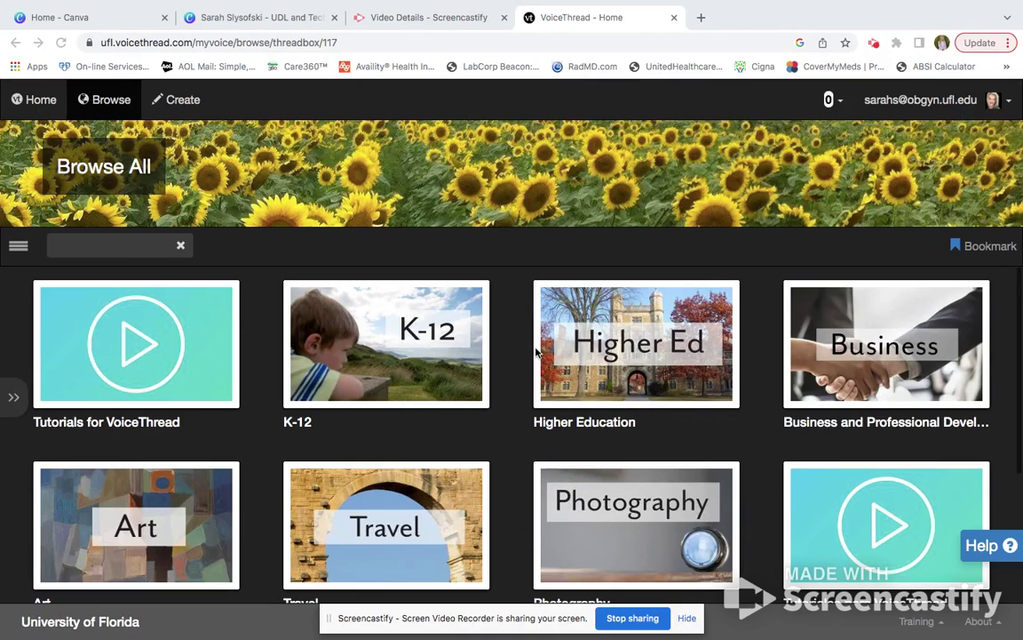
pyautogui.scroll(-3, 653, 353)
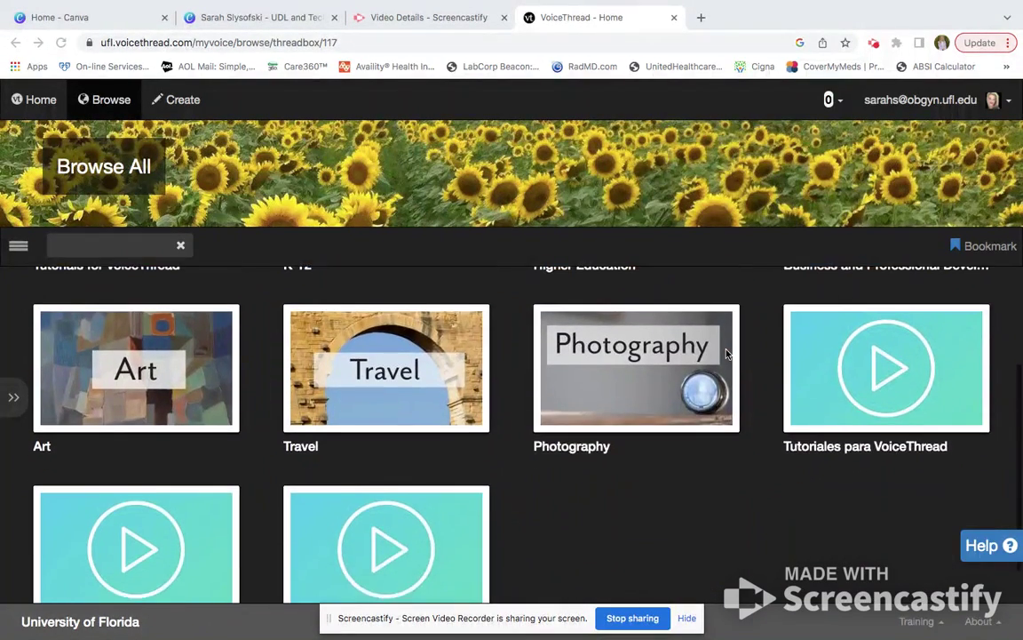
pyautogui.scroll(3, 726, 353)
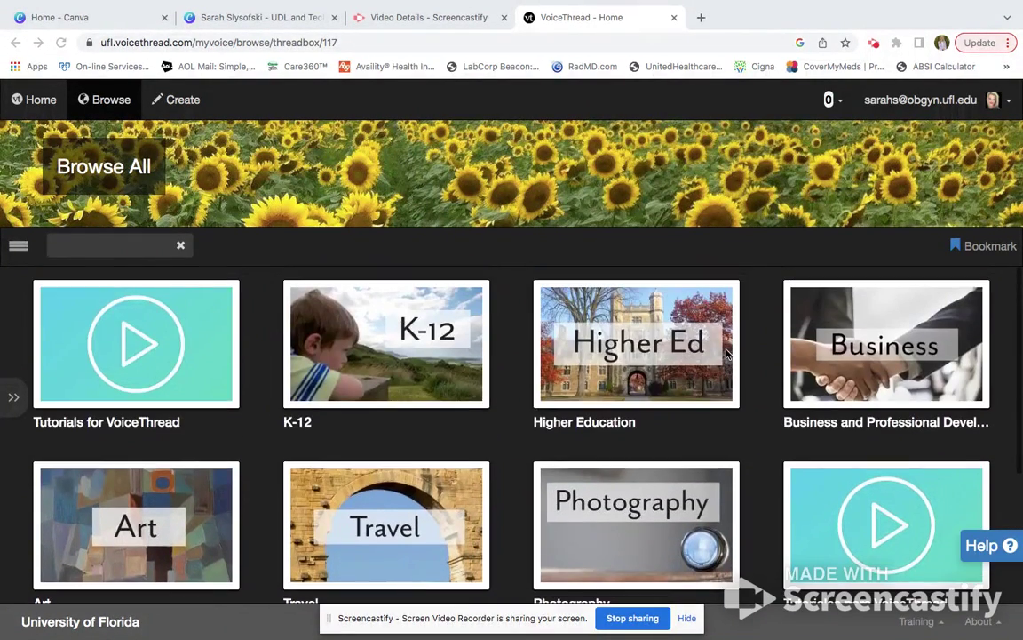
pyautogui.click(165, 98)
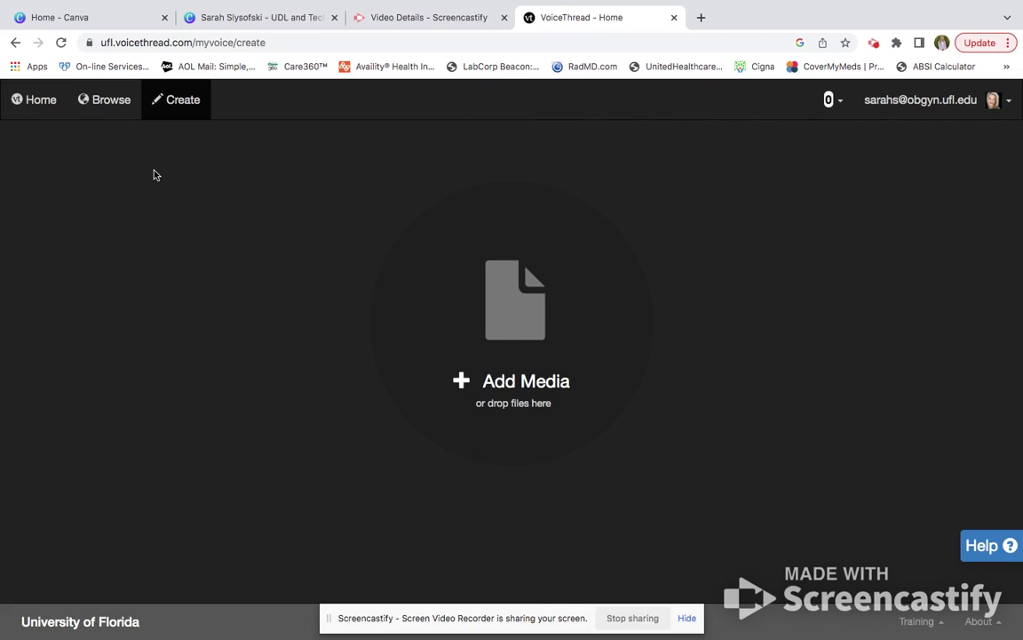
pyautogui.click(108, 97)
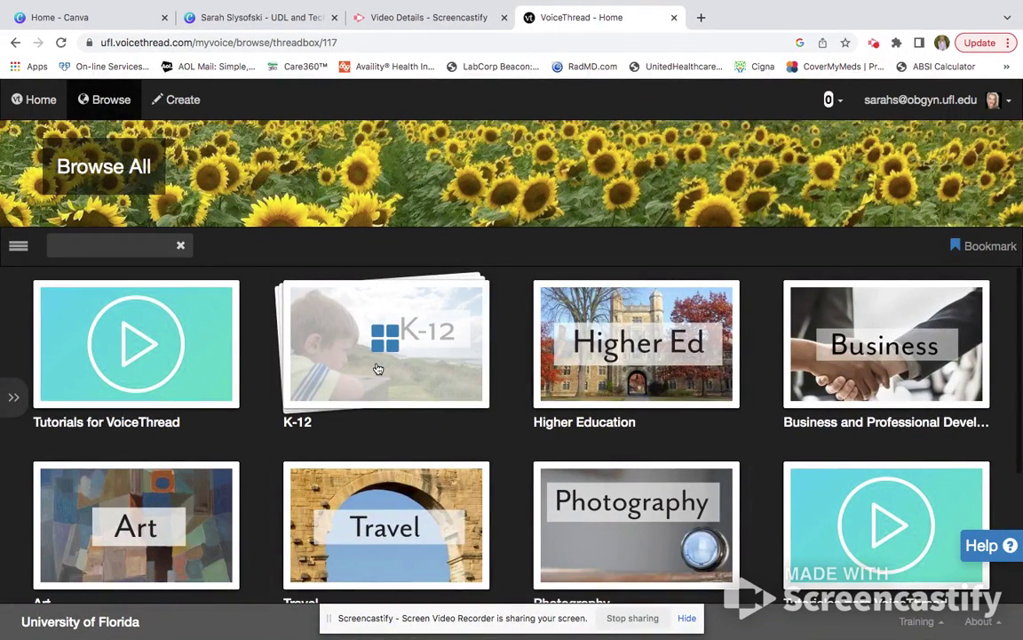
pyautogui.click(378, 369)
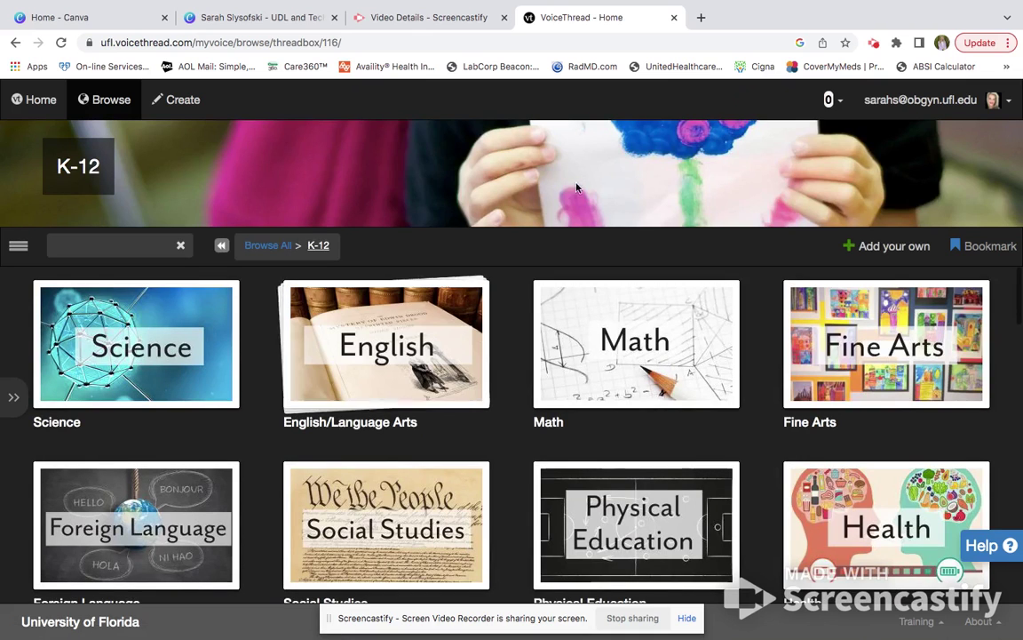
# - Browse the K-12 subject tiles, look inside Science, and return to the K-12 subjects
pyautogui.scroll(-2, 504, 354)
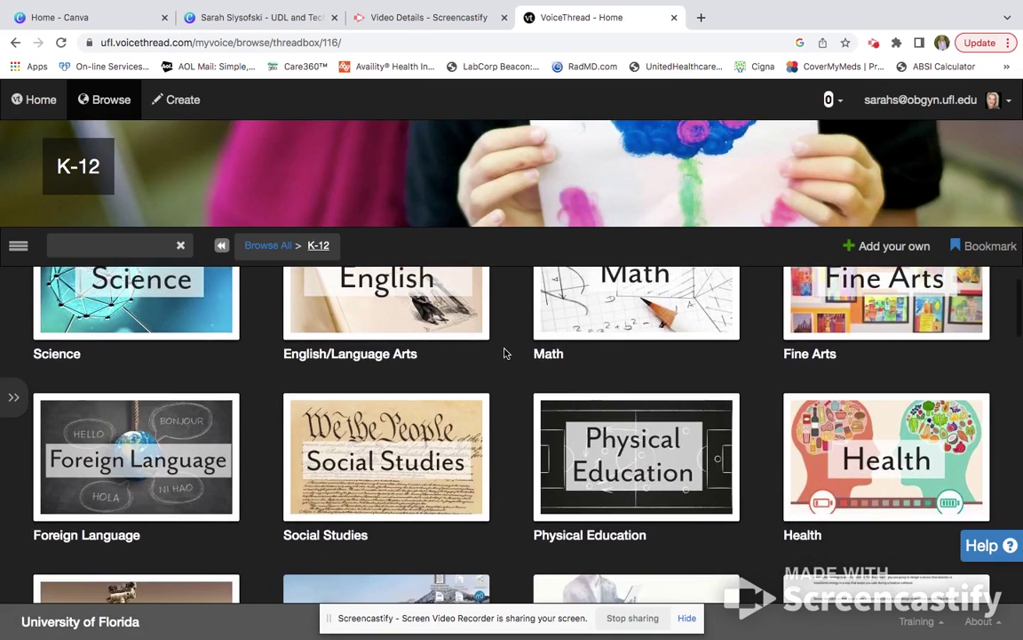
pyautogui.scroll(-2, 504, 354)
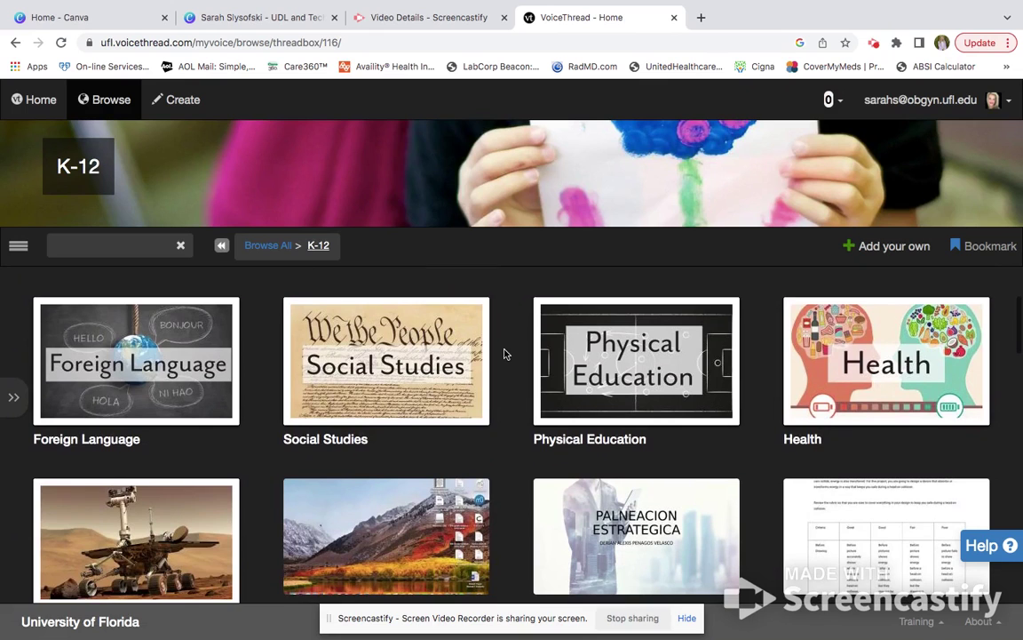
pyautogui.scroll(-1, 504, 353)
pyautogui.scroll(4, 504, 354)
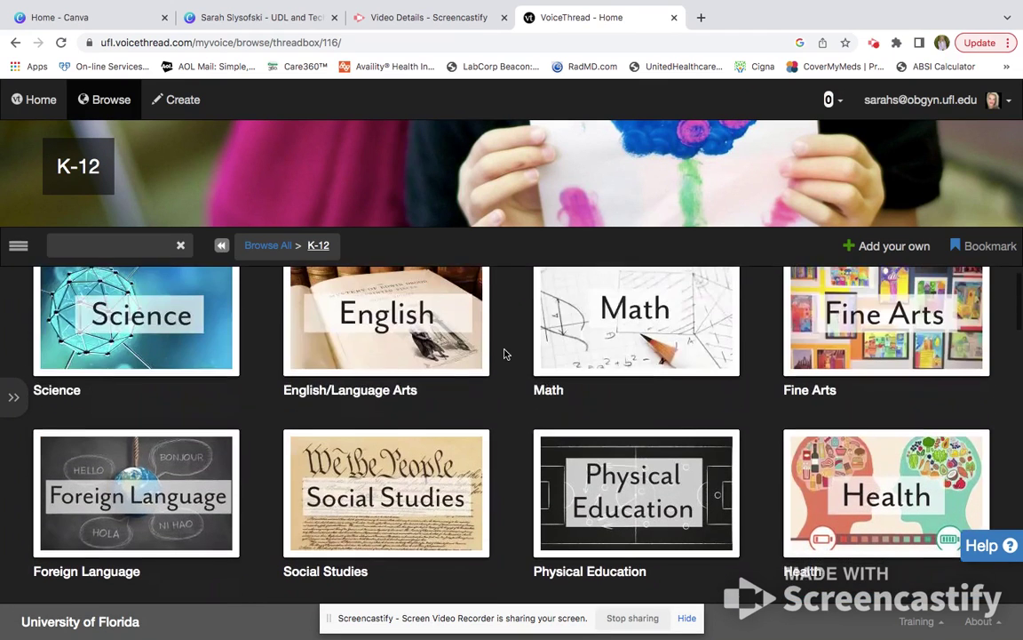
pyautogui.click(196, 336)
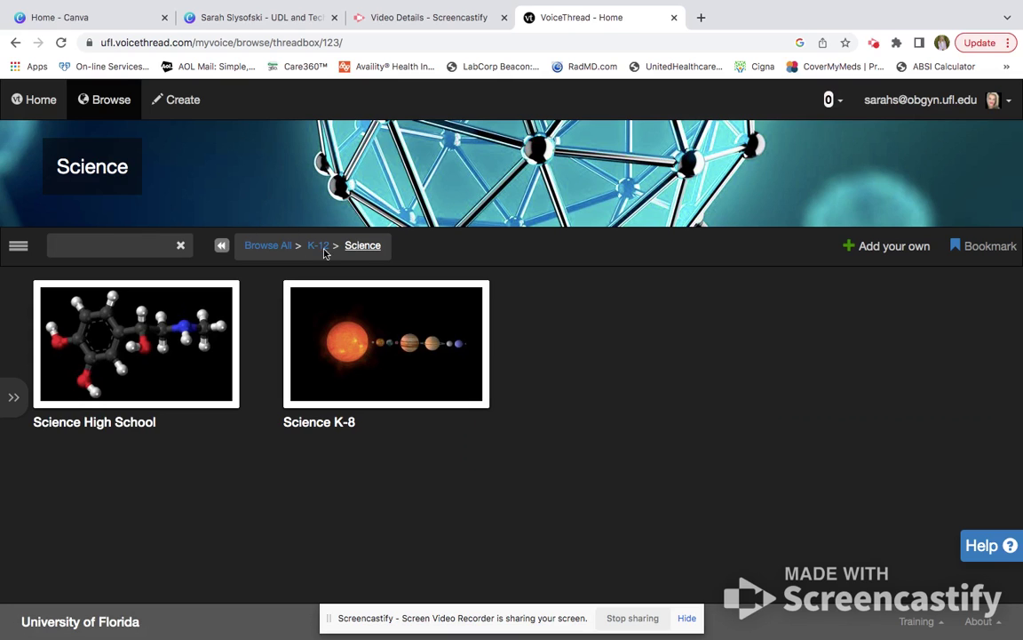
pyautogui.click(14, 43)
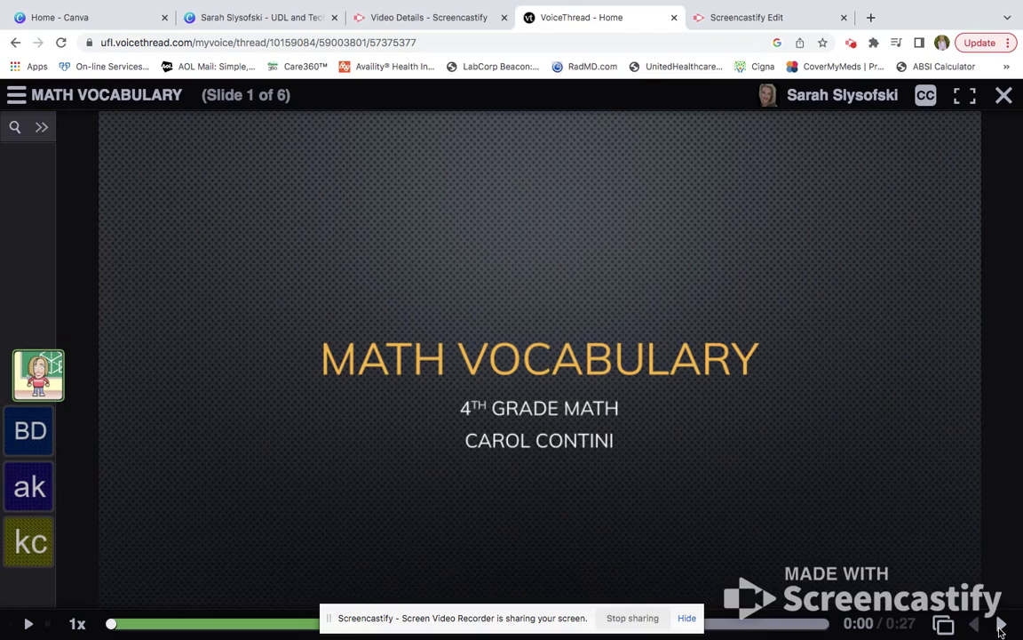
# - Advance to slide 2 and start a typed text comment from the comment options
pyautogui.click(1002, 624)
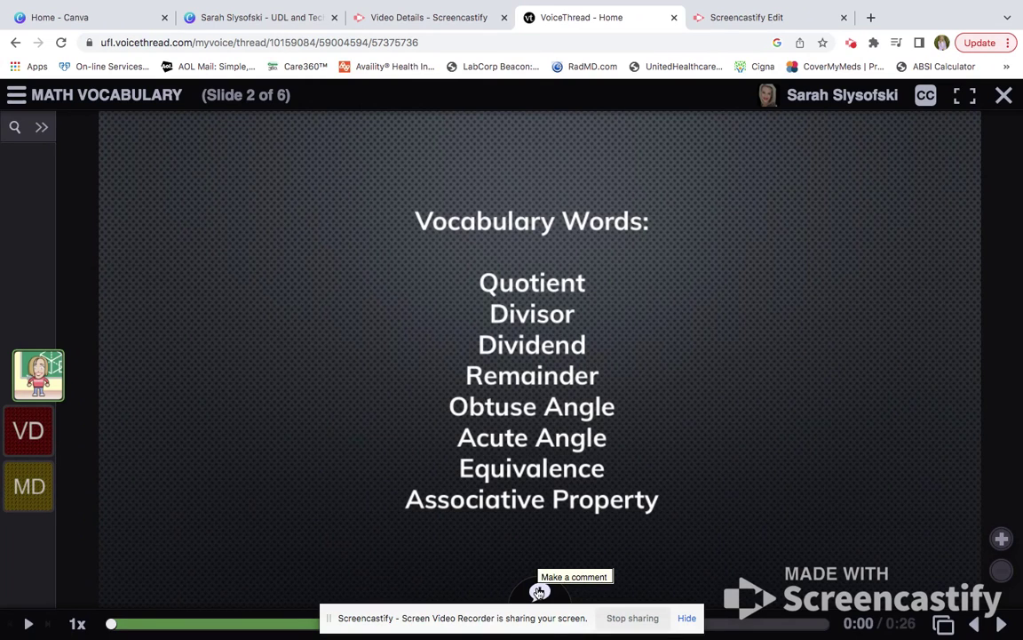
pyautogui.moveTo(27, 393)
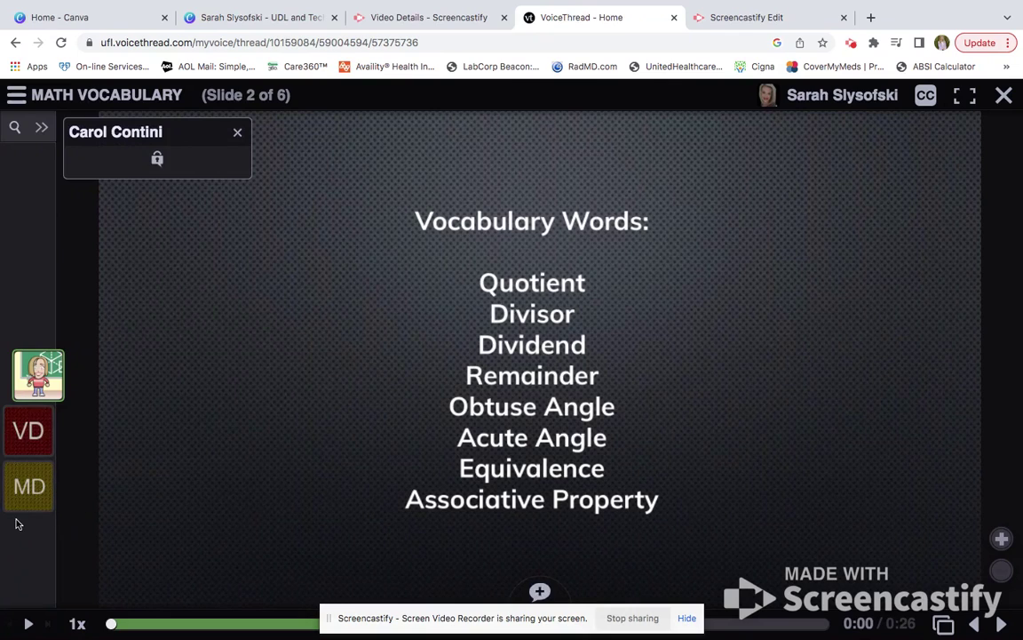
pyautogui.click(539, 592)
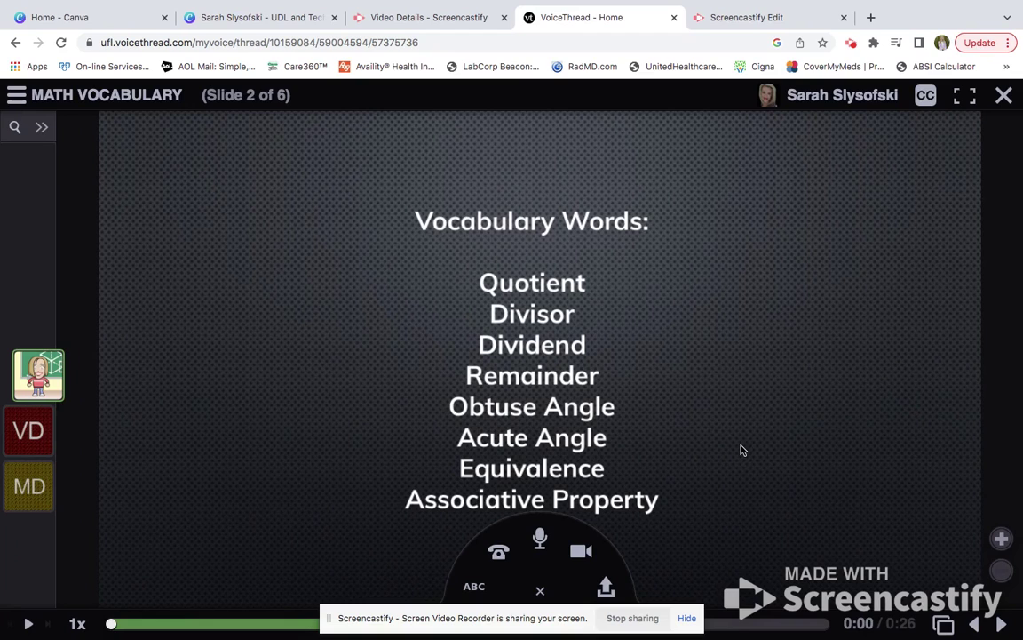
pyautogui.click(476, 586)
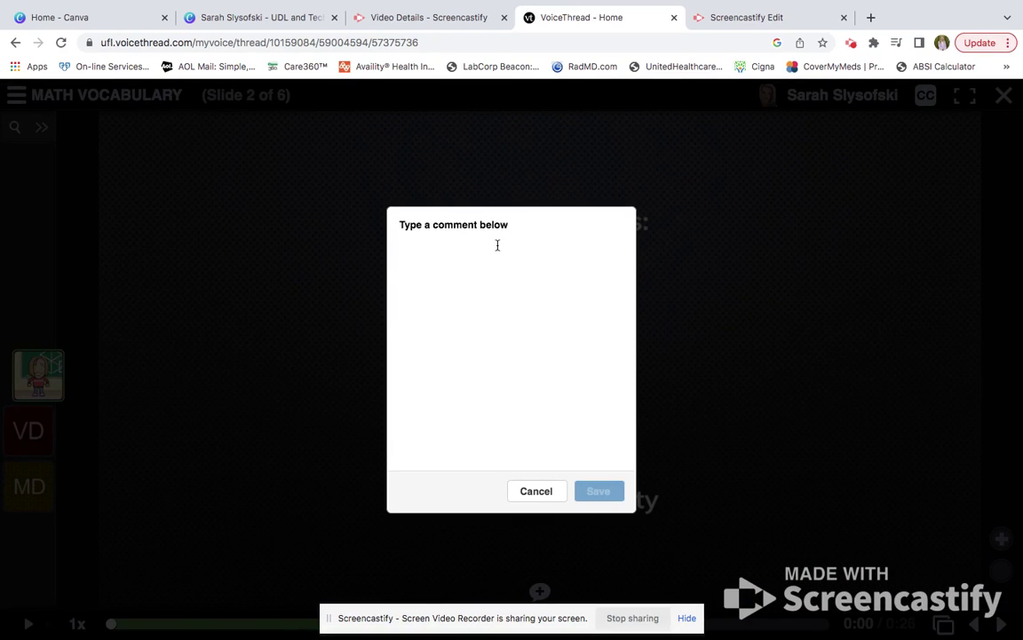
# - Save the comment 'Hi! Excited to learn about these vocab words!' on slide 2 and view it
pyautogui.write('Hi! Exci')
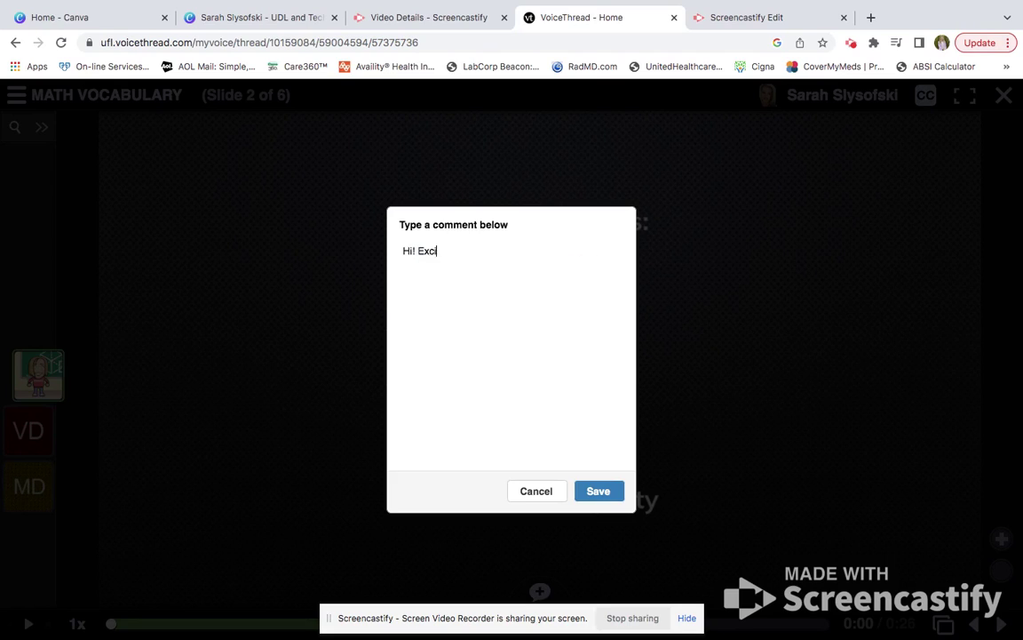
pyautogui.write('ted to learn about these vocab  words!')
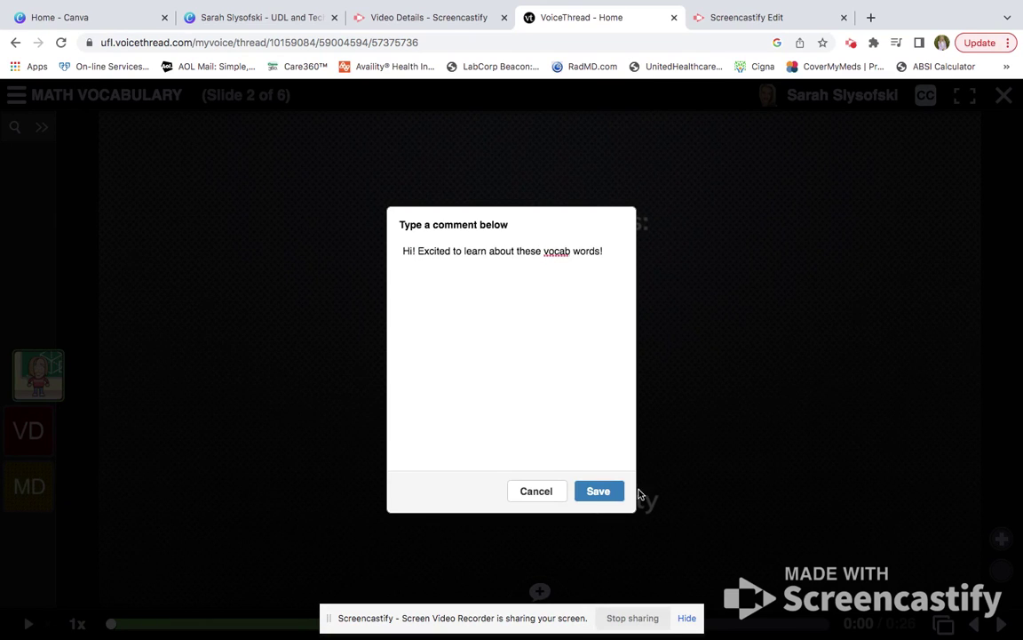
pyautogui.click(598, 492)
pyautogui.click(44, 389)
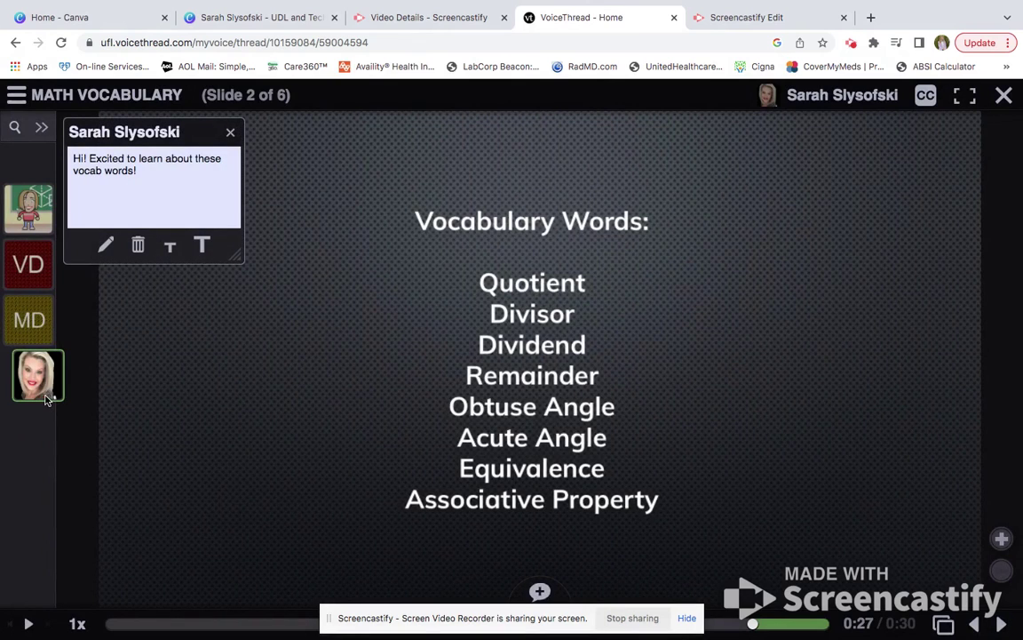
# - Zoom in three levels, pan to Remainder through Associative Property, then zoom out one level
pyautogui.click(540, 591)
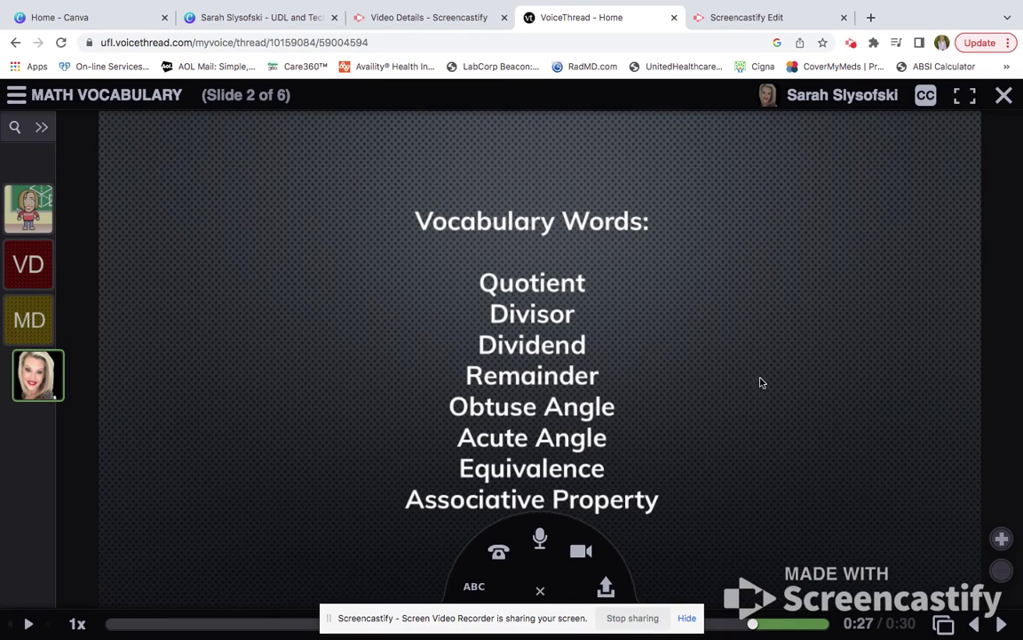
pyautogui.click(1002, 538)
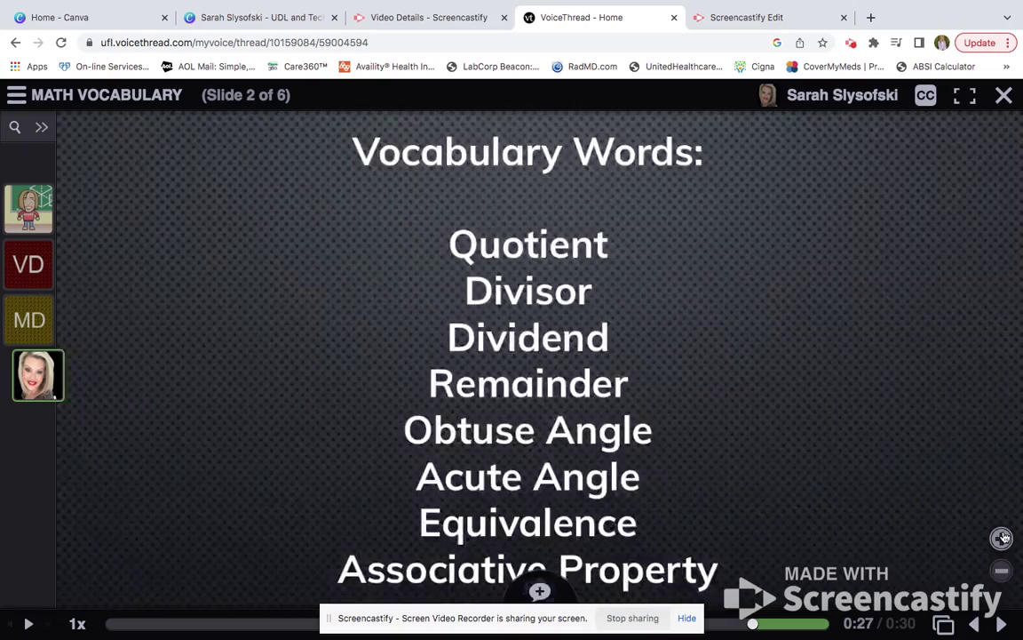
pyautogui.click(1001, 539)
pyautogui.click(1001, 538)
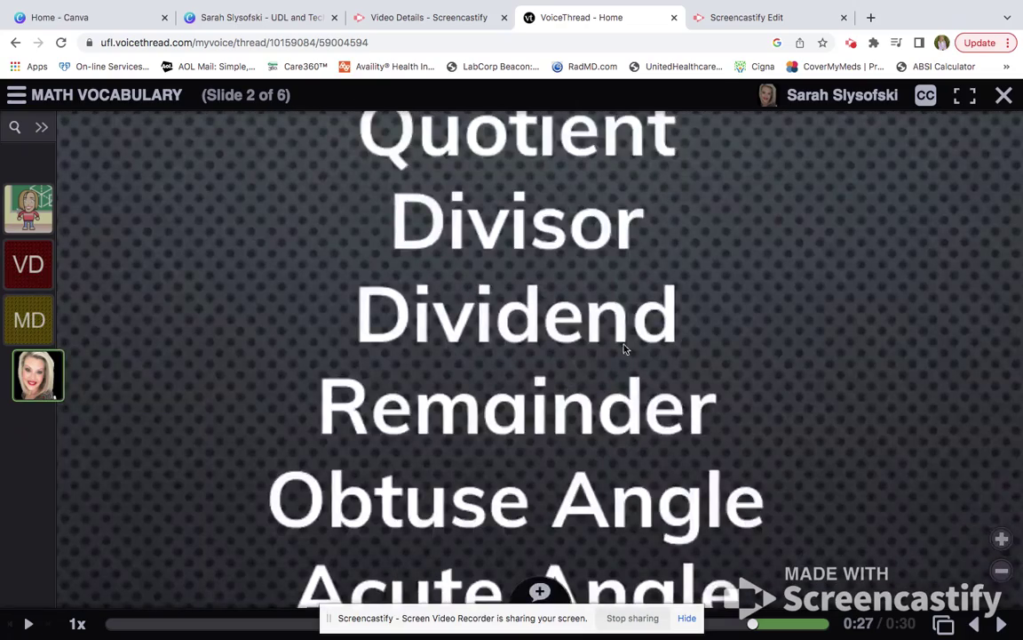
pyautogui.moveTo(624, 393); pyautogui.dragTo(637, 105)
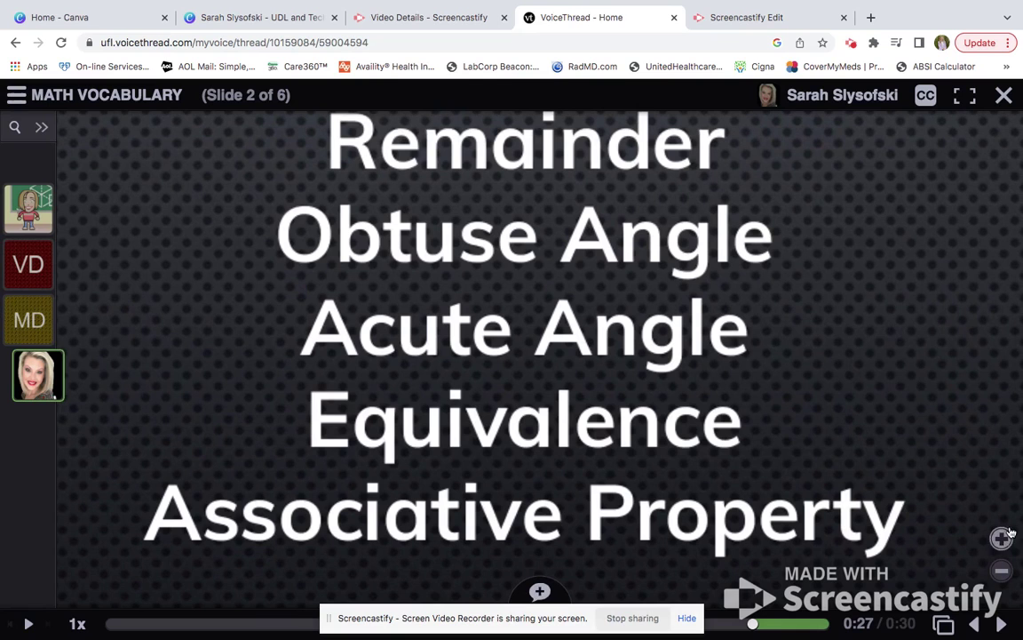
pyautogui.click(1001, 570)
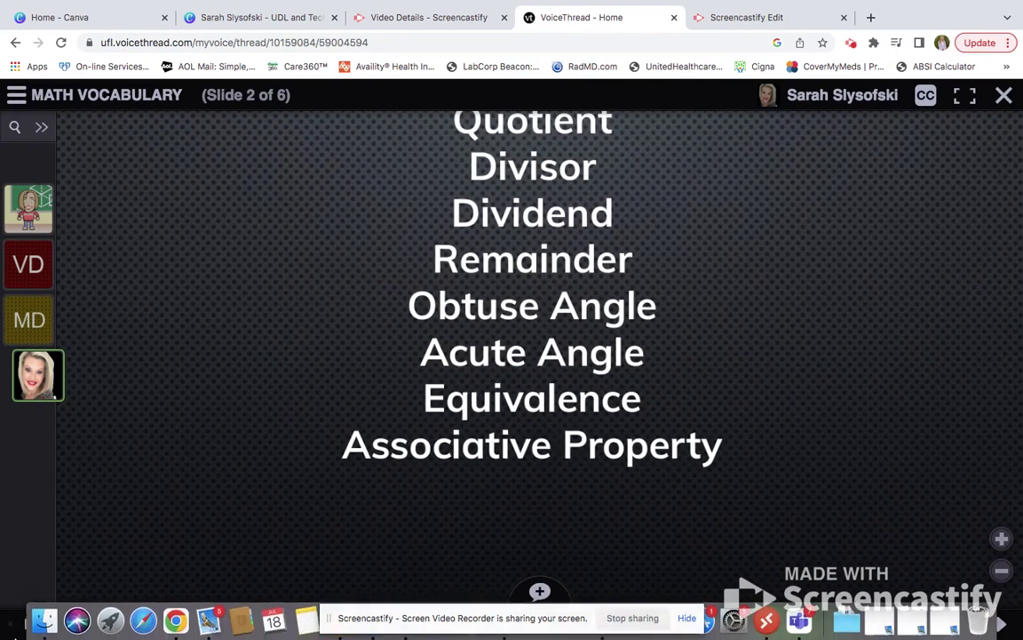
# - Play slide 2's comments from the first avatar, check captions, and close the 'great presentation' comment
pyautogui.click(28, 623)
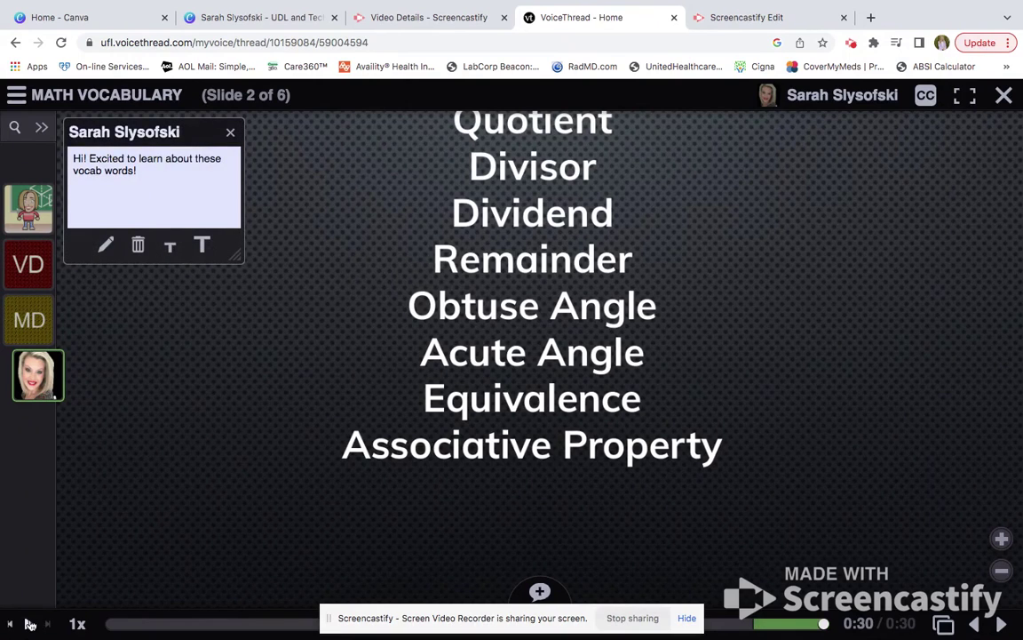
pyautogui.click(40, 206)
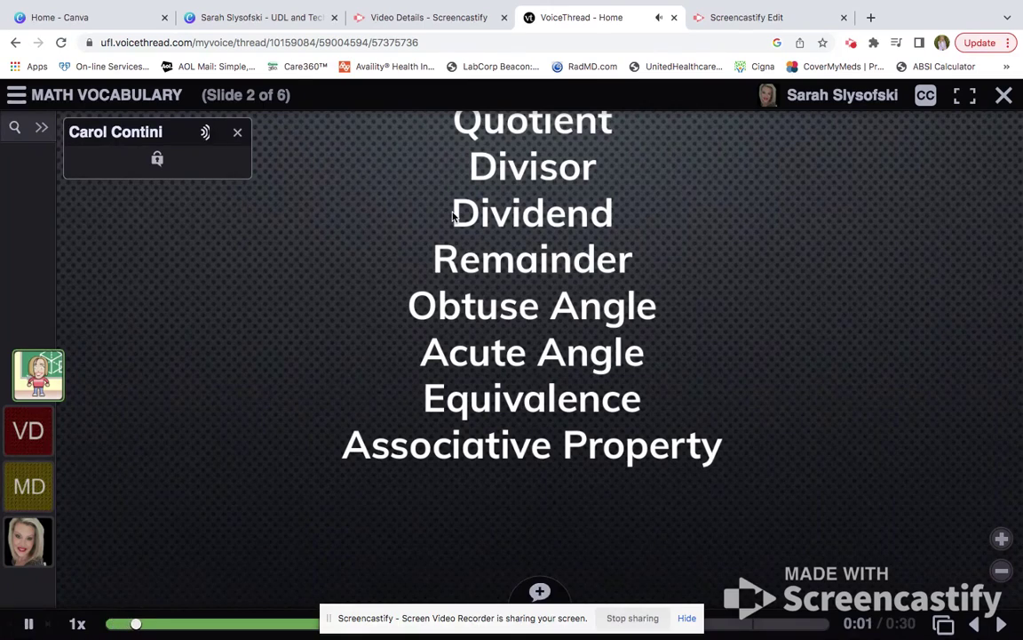
pyautogui.scroll(3, 576, 328)
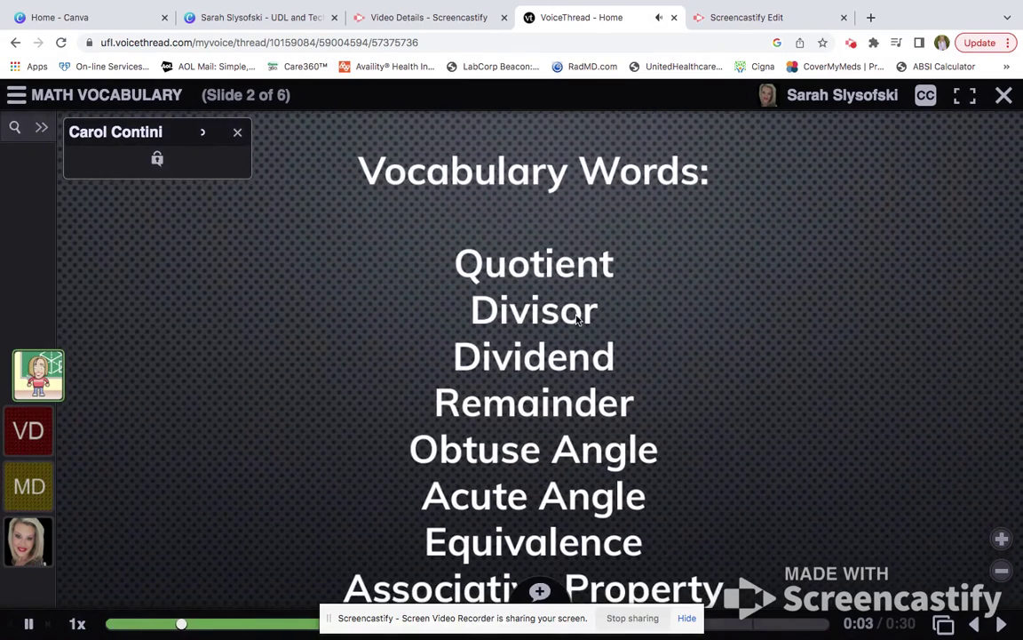
pyautogui.click(933, 97)
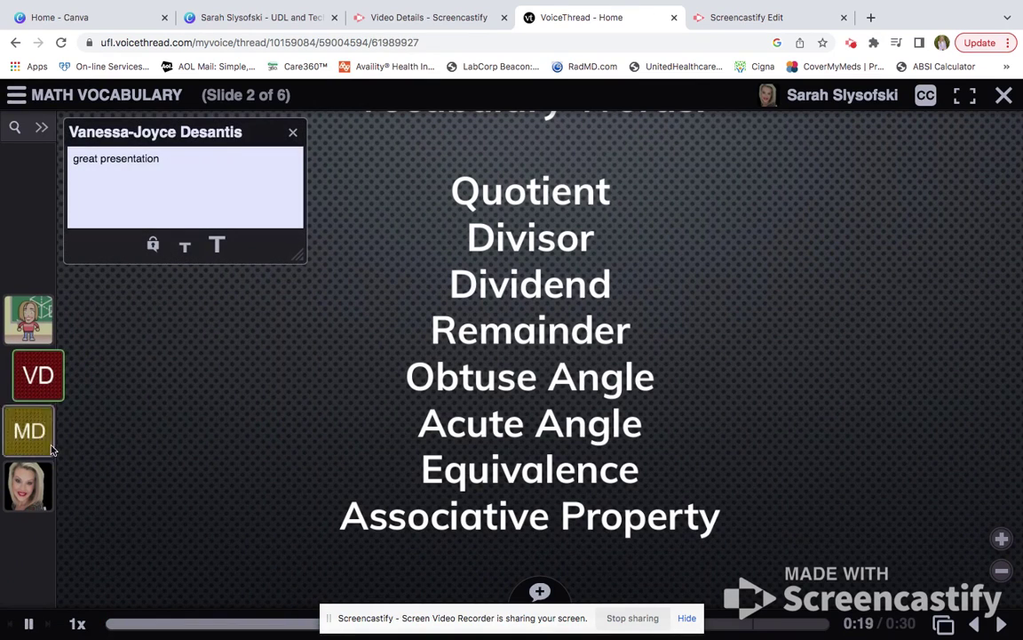
pyautogui.click(294, 133)
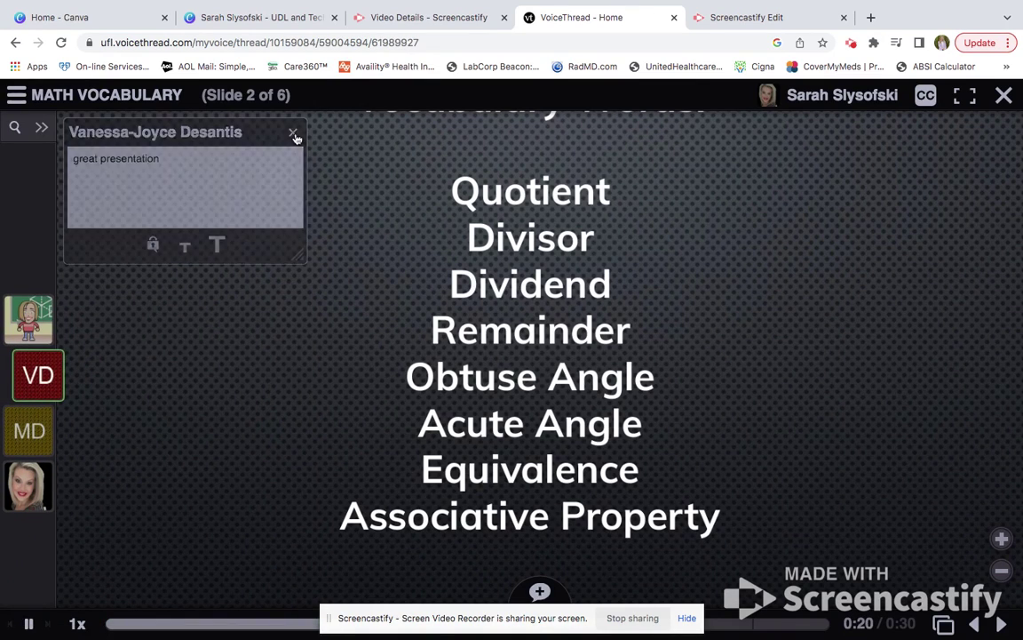